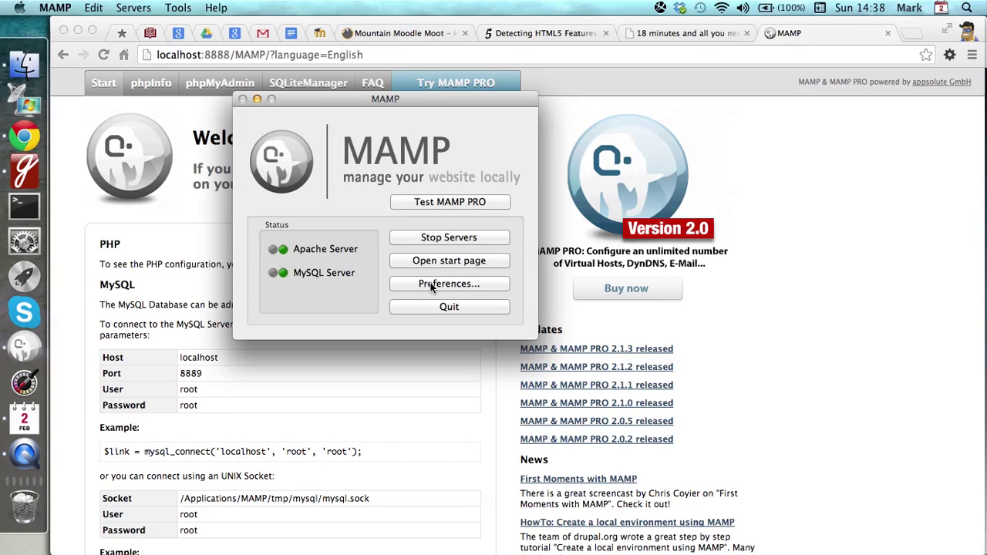
- From the MAMP control window, open the Welcome to MAMP start page at localhost:8888
{"action": "left_click", "coordinate": [564, 227]}
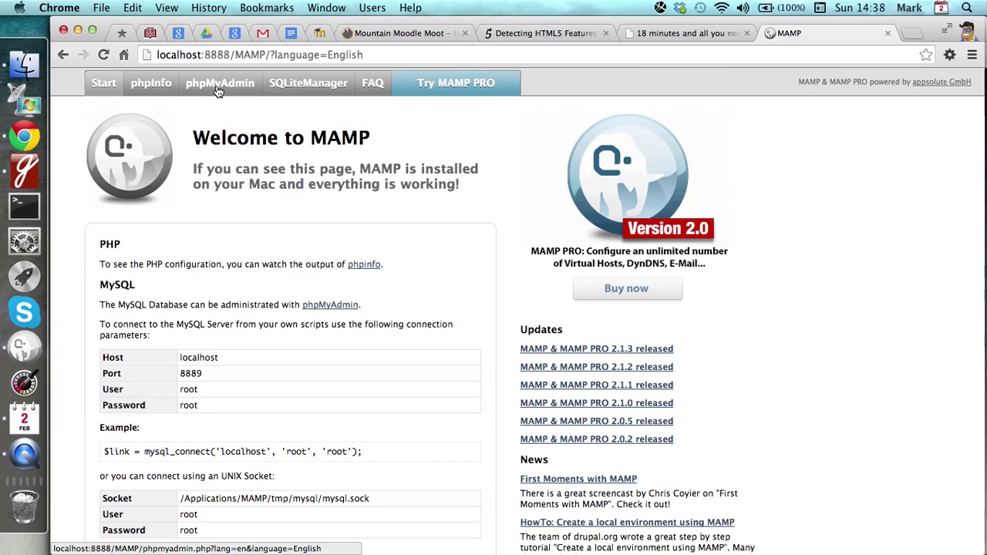
- Create an empty database named 'students' and open its structure page
{"action": "left_click", "coordinate": [219, 83]}
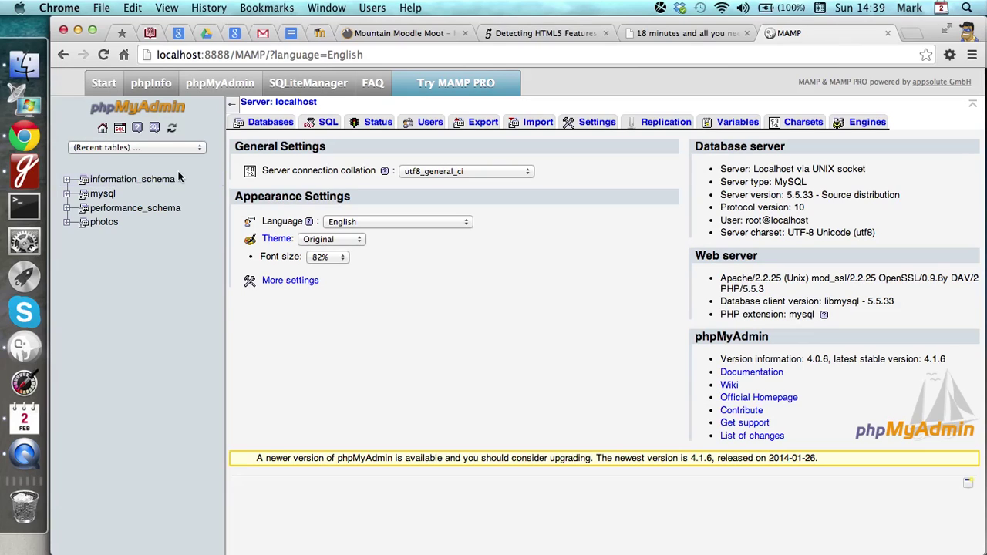
{"action": "left_click", "coordinate": [271, 123]}
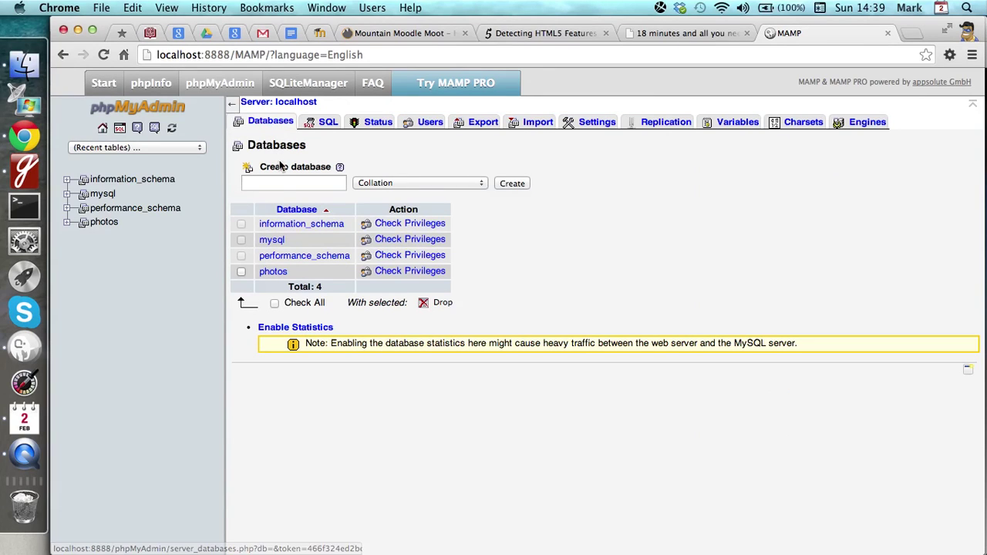
{"action": "left_click", "coordinate": [283, 183]}
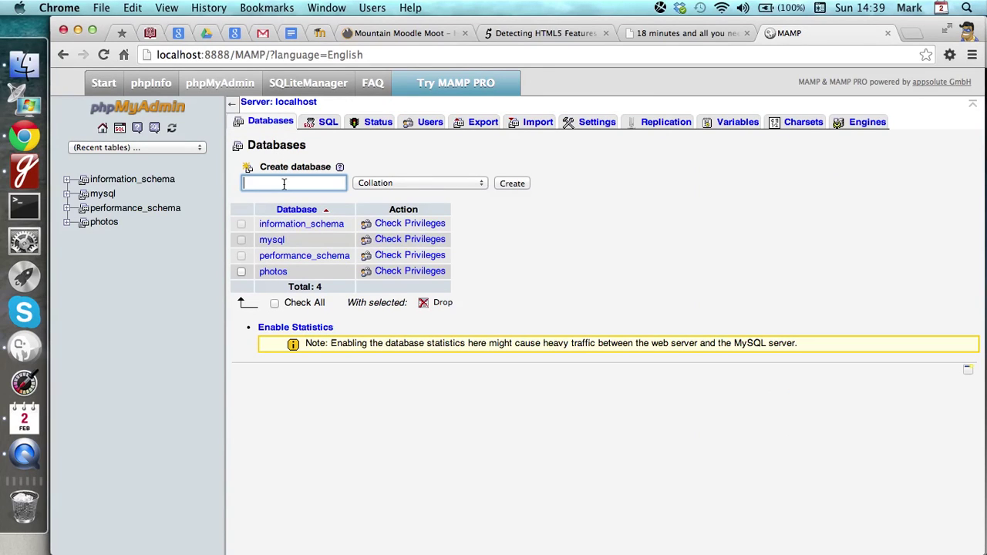
{"action": "type", "text": "students"}
{"action": "left_click", "coordinate": [514, 184]}
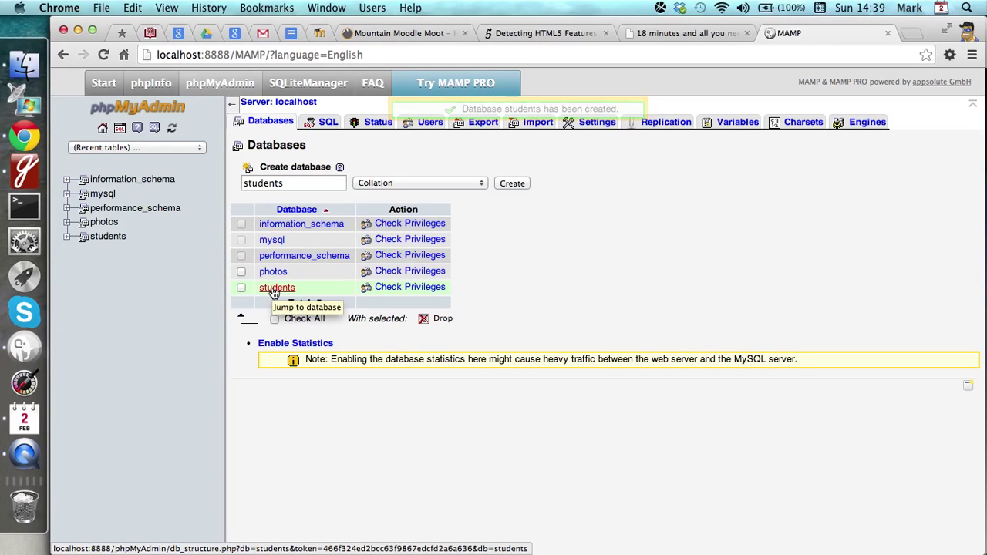
{"action": "left_click", "coordinate": [275, 289]}
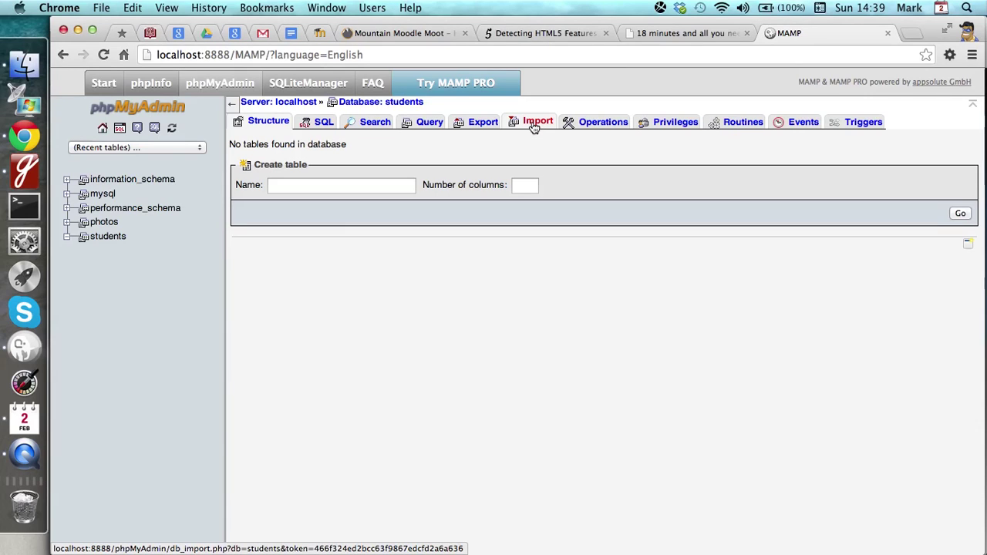
- Import student-db-backup.sql into the students database, finishing with 4 queries executed
{"action": "left_click", "coordinate": [533, 126]}
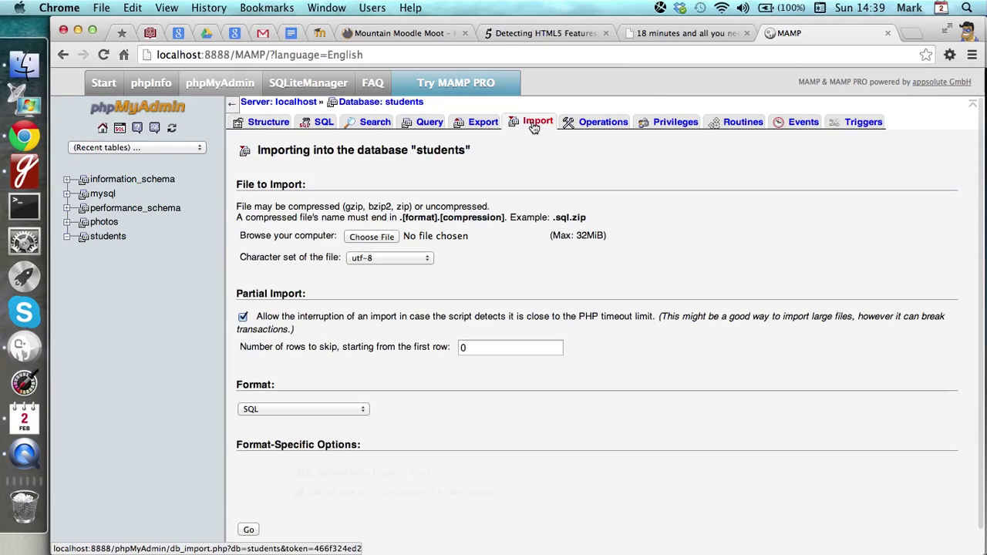
{"action": "left_click", "coordinate": [372, 237]}
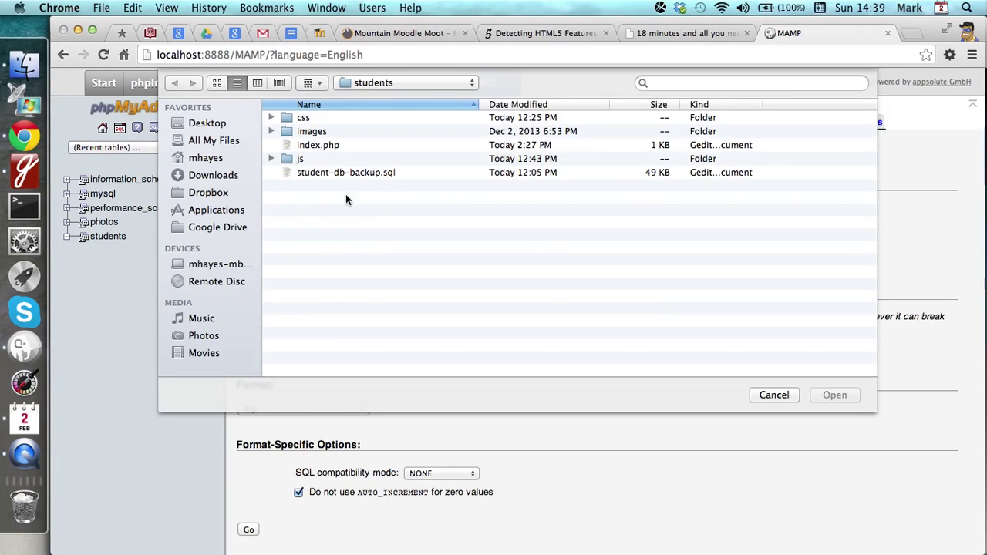
{"action": "left_click", "coordinate": [329, 171]}
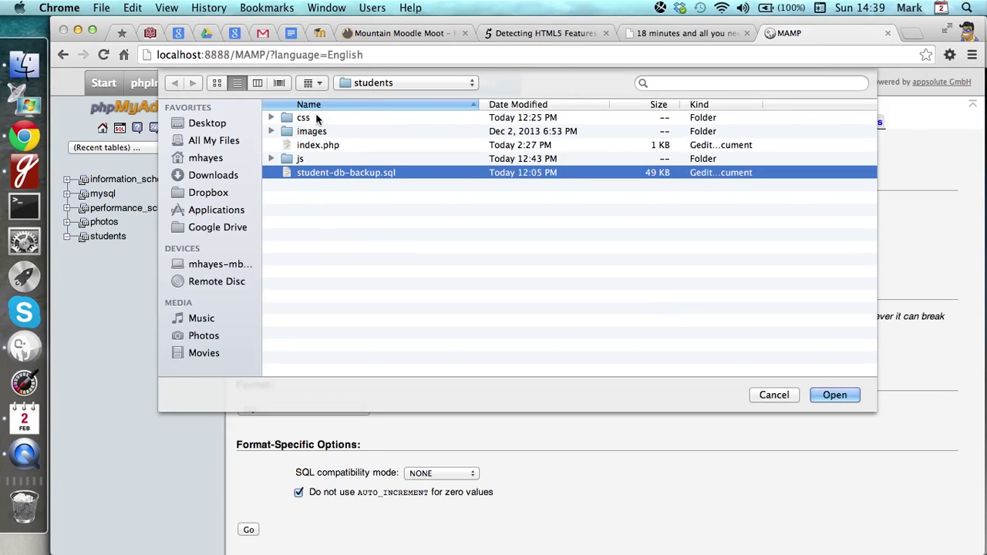
{"action": "left_click", "coordinate": [831, 396]}
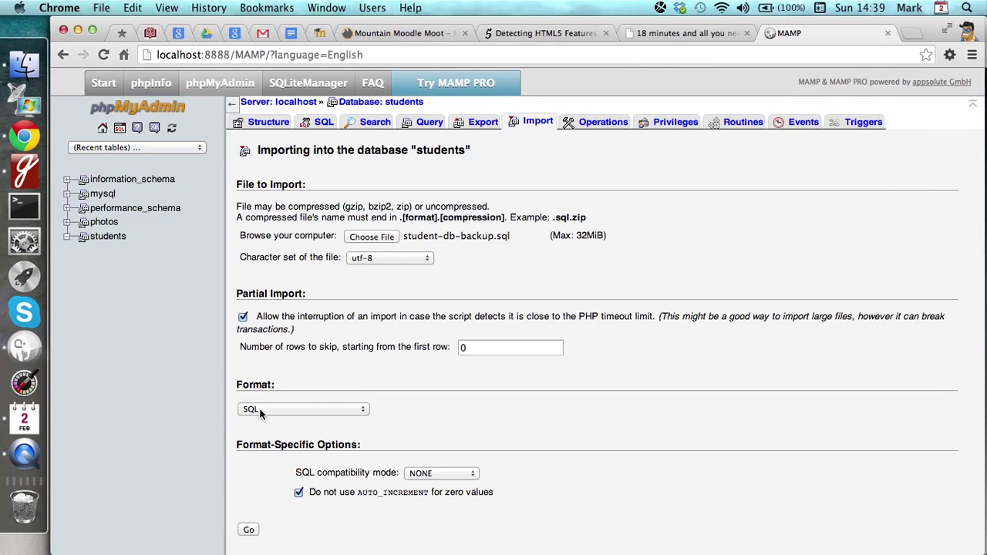
{"action": "left_click", "coordinate": [245, 530]}
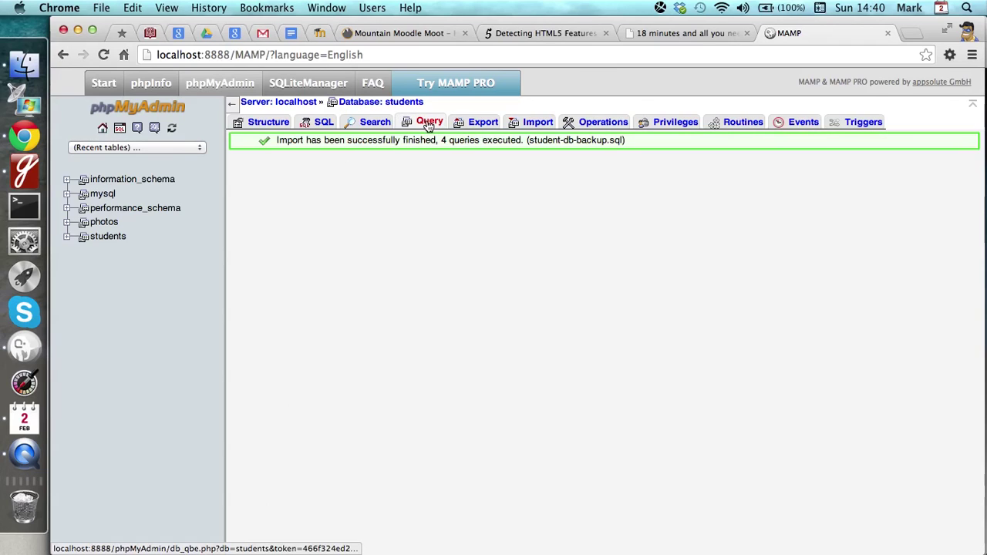
- Run 'select * from Student;' to confirm 858 rows, expand the Student table, and return home
{"action": "left_click", "coordinate": [324, 125]}
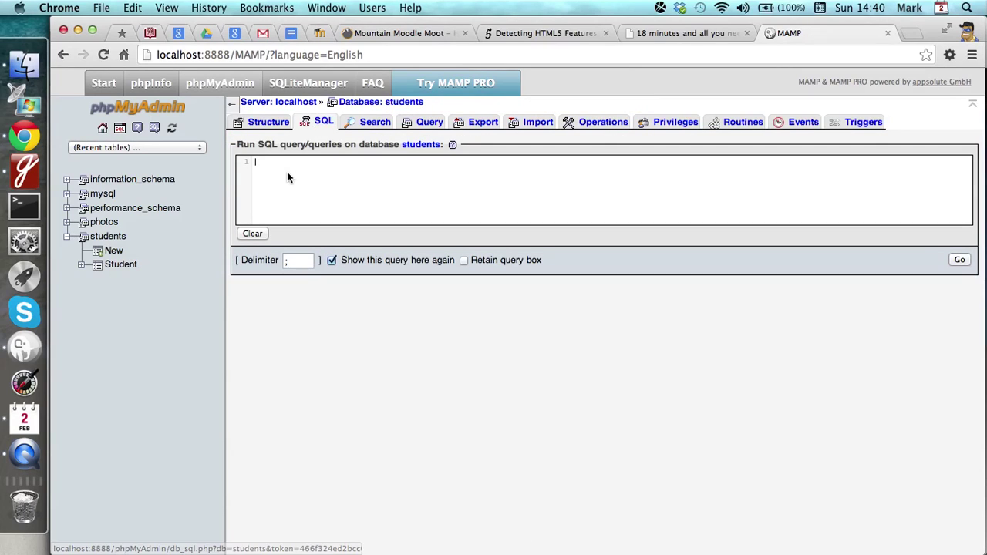
{"action": "type", "text": "selec"}
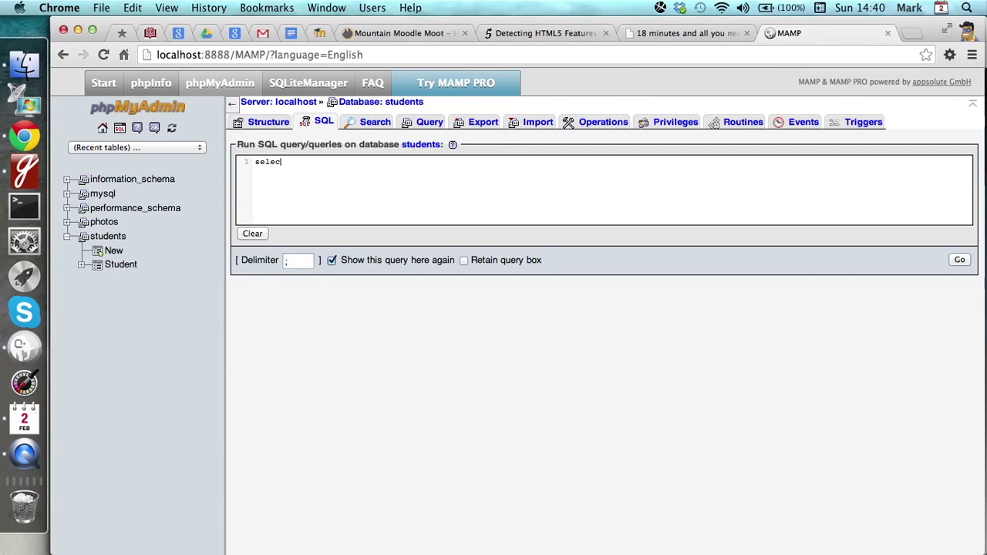
{"action": "type", "text": "t * from Student;"}
{"action": "left_click", "coordinate": [960, 260]}
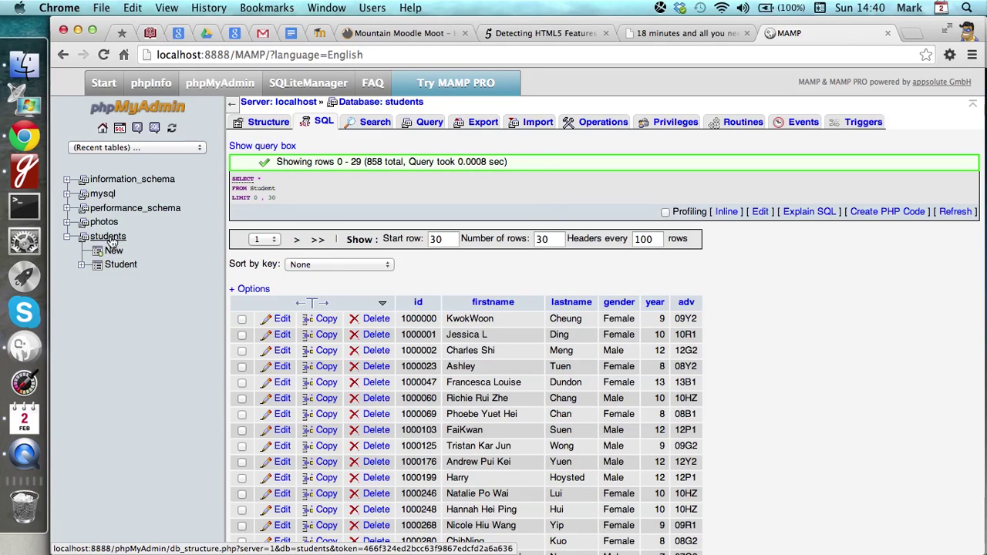
{"action": "left_click", "coordinate": [81, 266]}
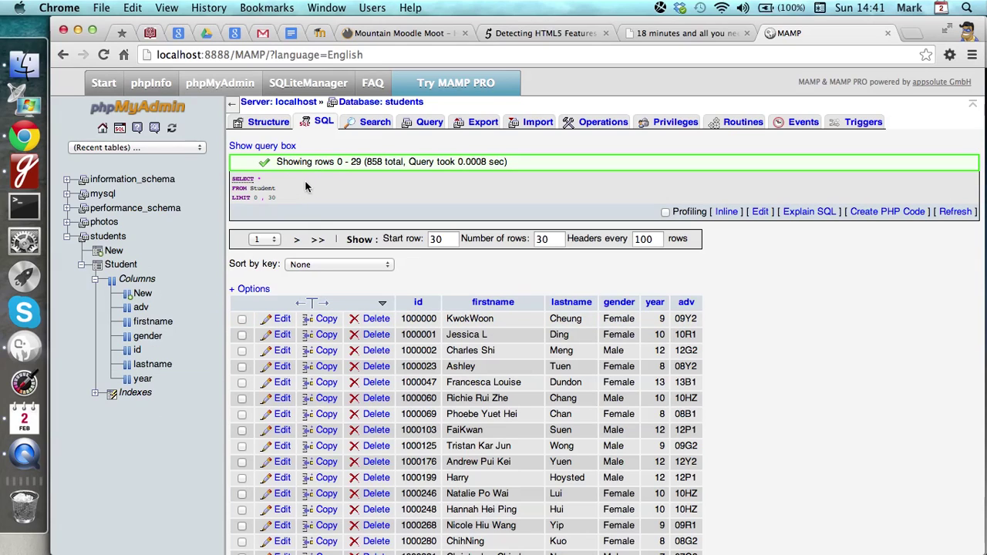
{"action": "left_click", "coordinate": [103, 129]}
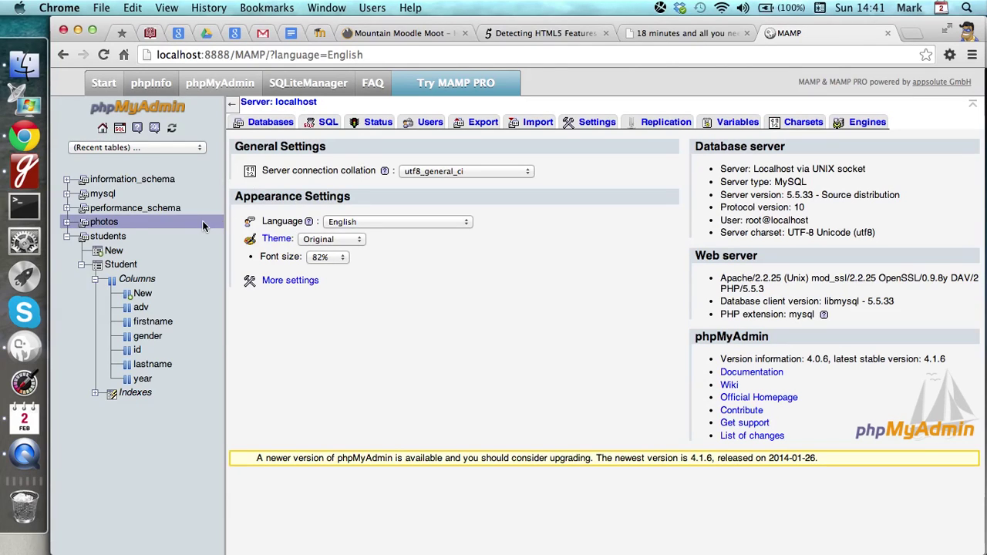
- Begin adding user 'dbuser' for the students database, restricted to host localhost
{"action": "left_click", "coordinate": [107, 237]}
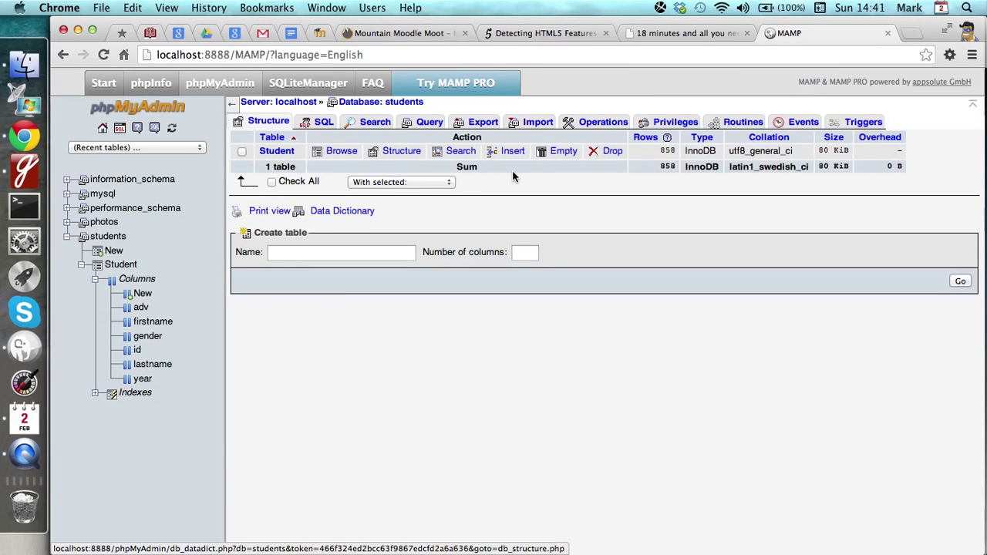
{"action": "left_click", "coordinate": [667, 126]}
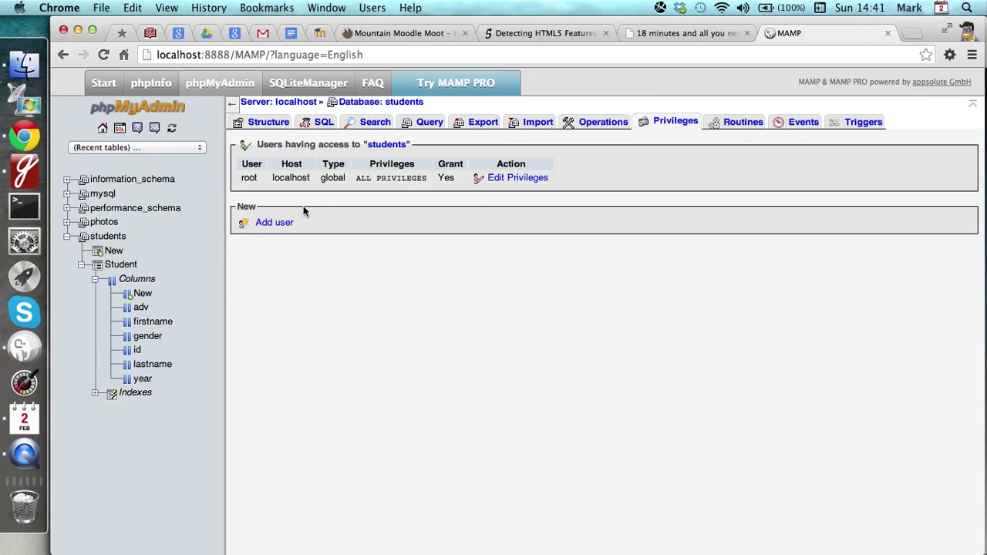
{"action": "left_click", "coordinate": [274, 222]}
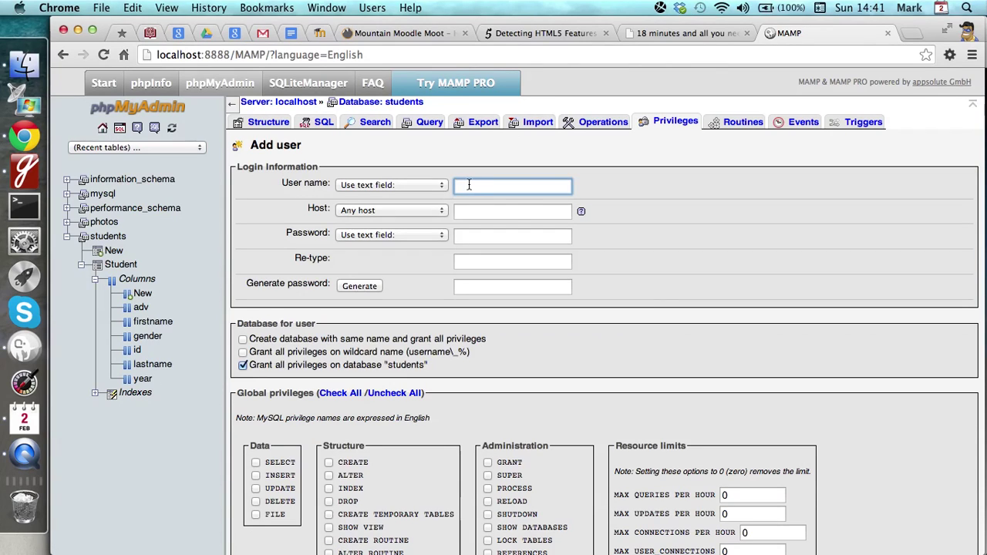
{"action": "type", "text": "dbuser"}
{"action": "left_click", "coordinate": [415, 211]}
{"action": "left_click", "coordinate": [410, 221]}
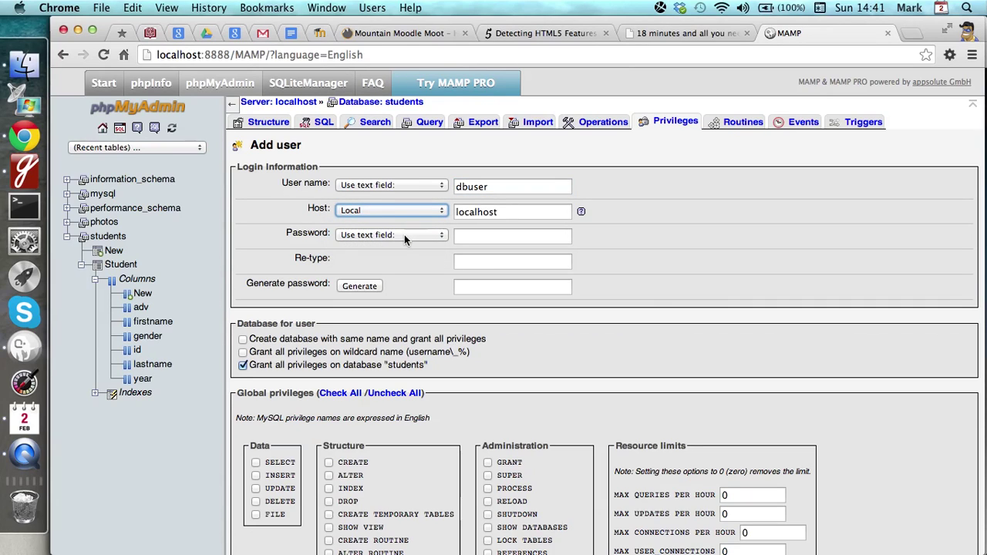
- Enter and confirm the user's password, grant all global privileges, and create the user
{"action": "left_click", "coordinate": [477, 235]}
{"action": "type", "text": "password1"}
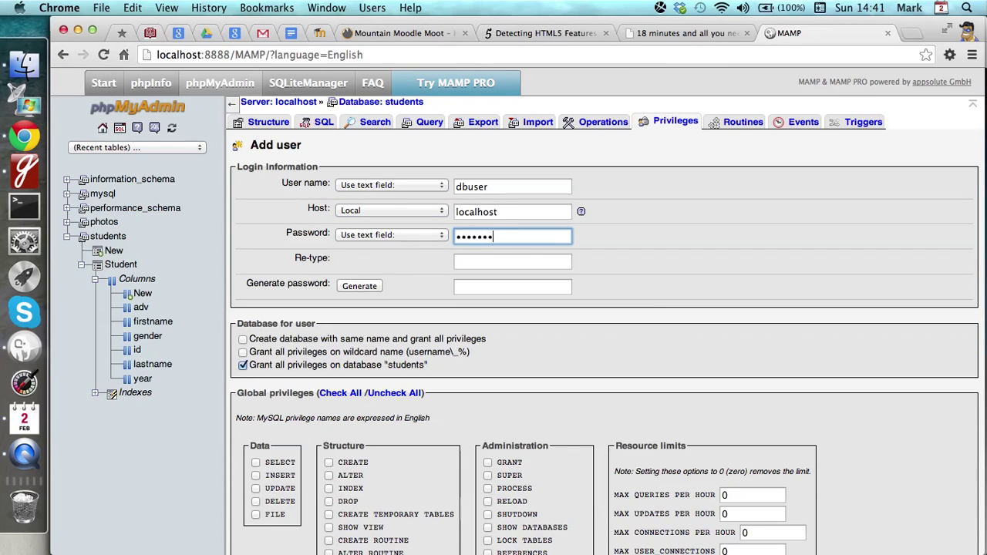
{"action": "key", "text": "Tab"}
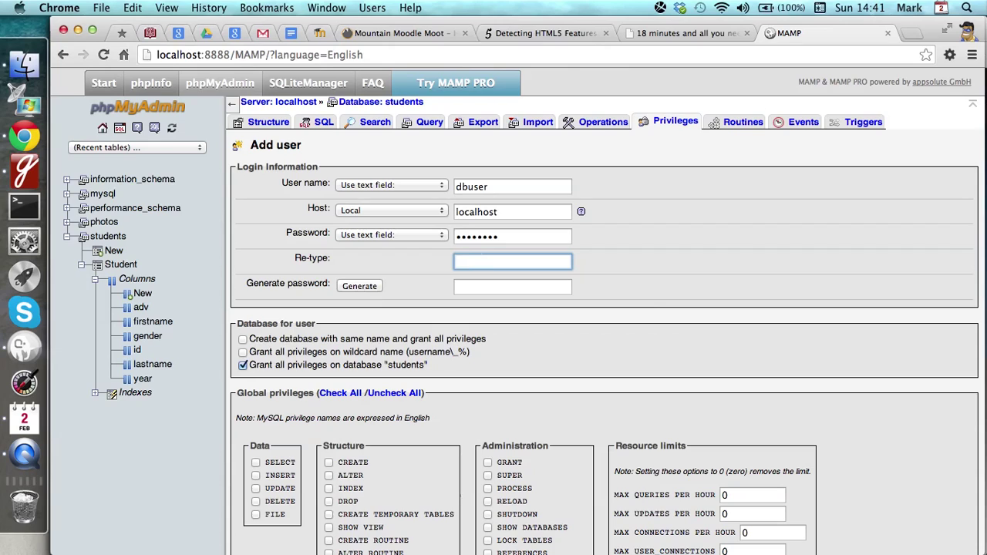
{"action": "type", "text": "password1"}
{"action": "scroll", "coordinate": [221, 453], "scroll_direction": "down", "scroll_amount": 2}
{"action": "scroll", "coordinate": [221, 453], "scroll_direction": "down", "scroll_amount": 2}
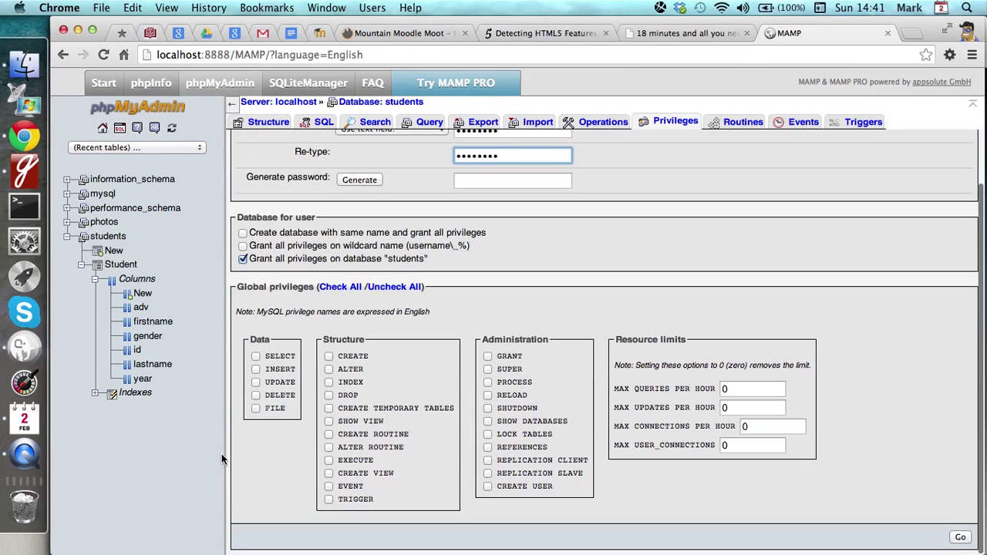
{"action": "left_click", "coordinate": [337, 291]}
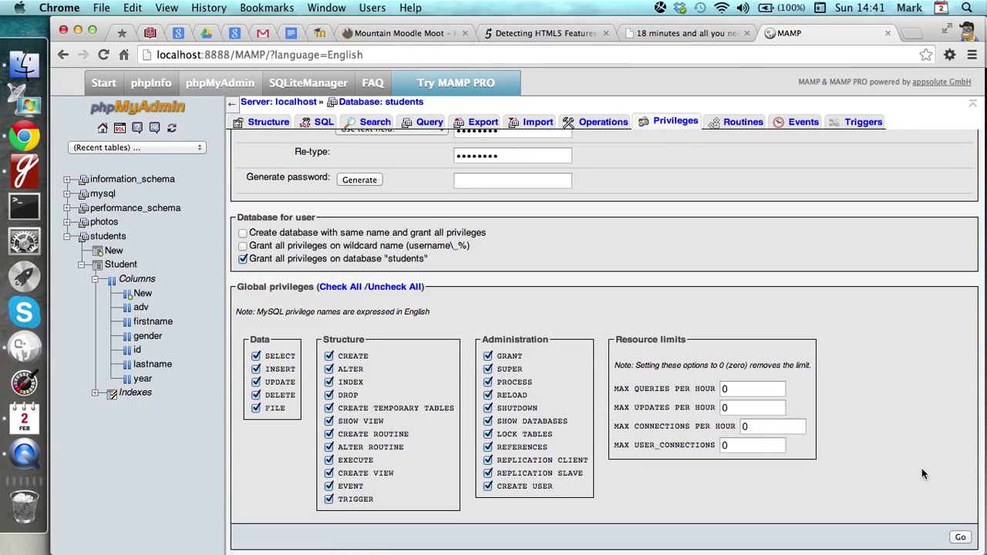
{"action": "key", "text": "ctrl+super+Escape"}
{"action": "left_click", "coordinate": [960, 539]}
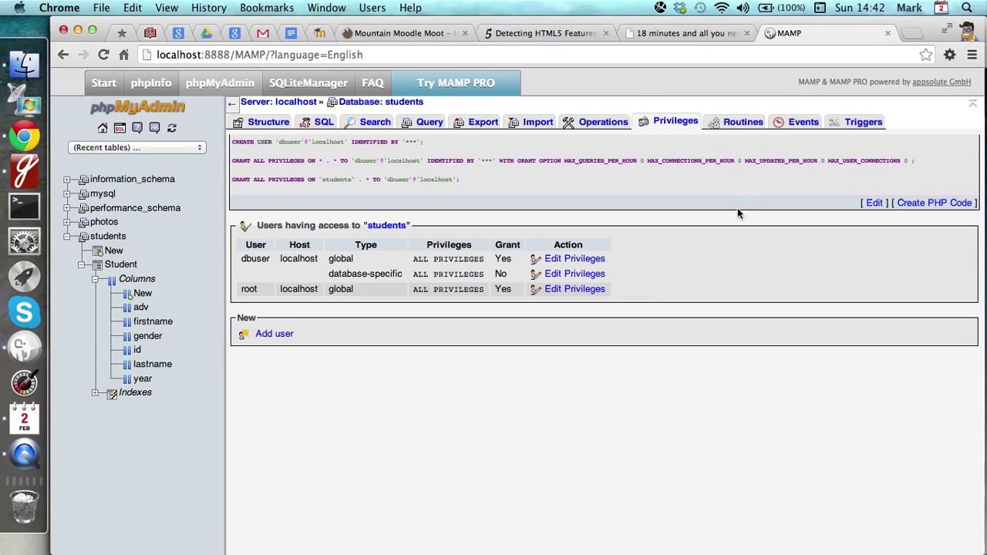
{"action": "left_click", "coordinate": [910, 32]}
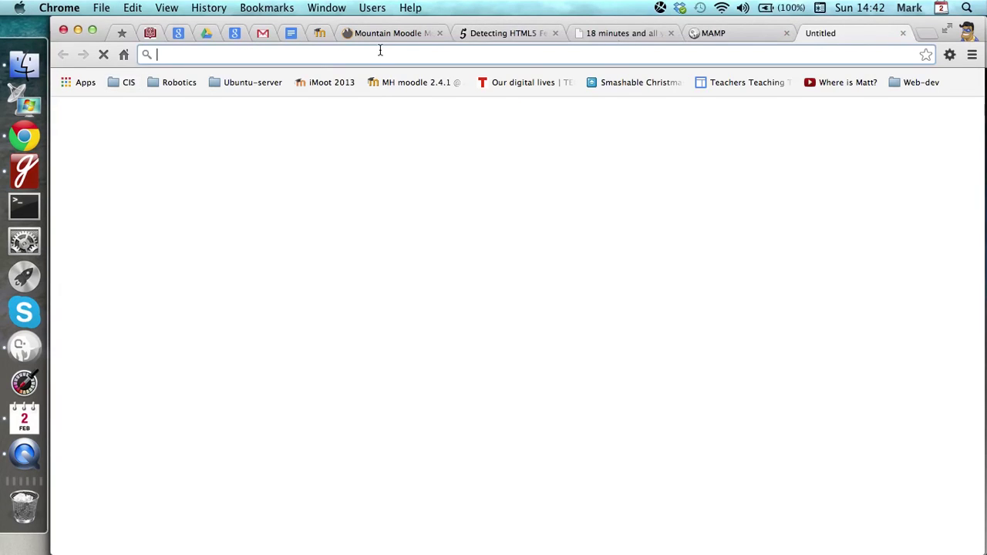
{"action": "type", "text": "http://localhost:8888/students/"}
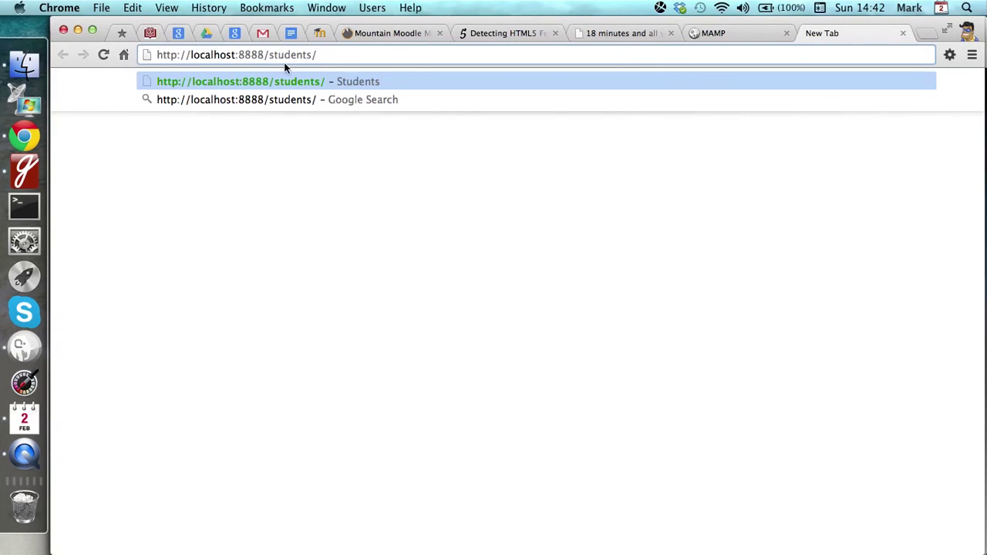
{"action": "key", "text": "Return"}
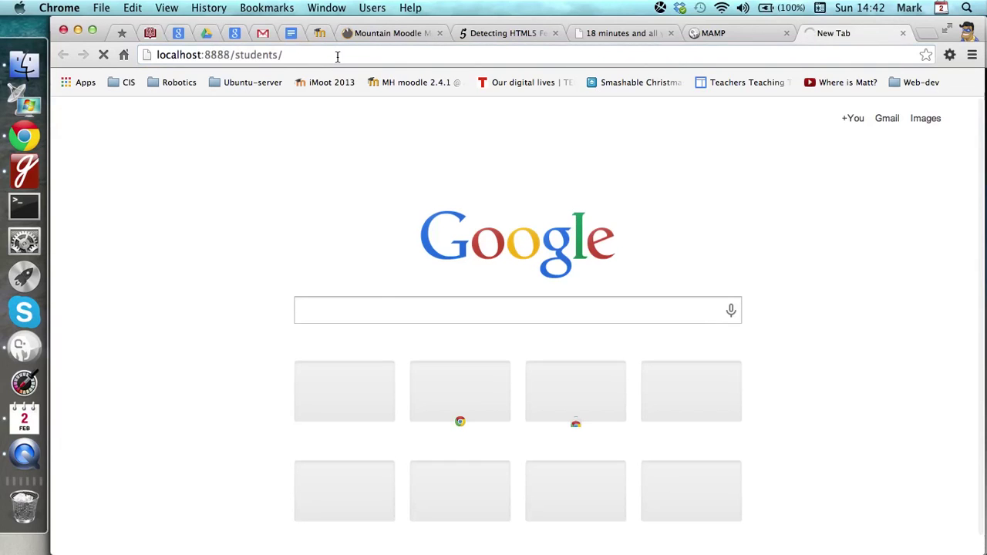
{"action": "left_click", "coordinate": [291, 54]}
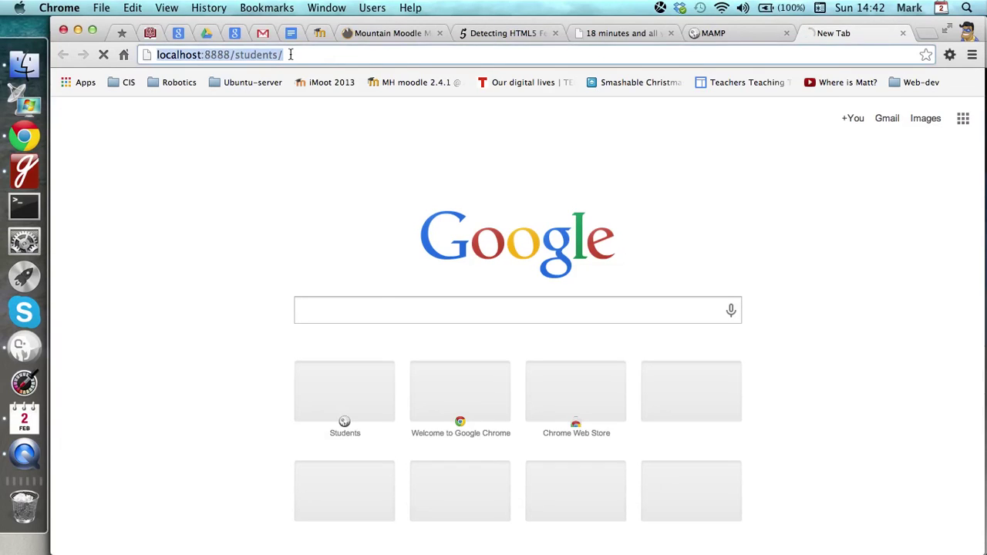
{"action": "left_click", "coordinate": [291, 55]}
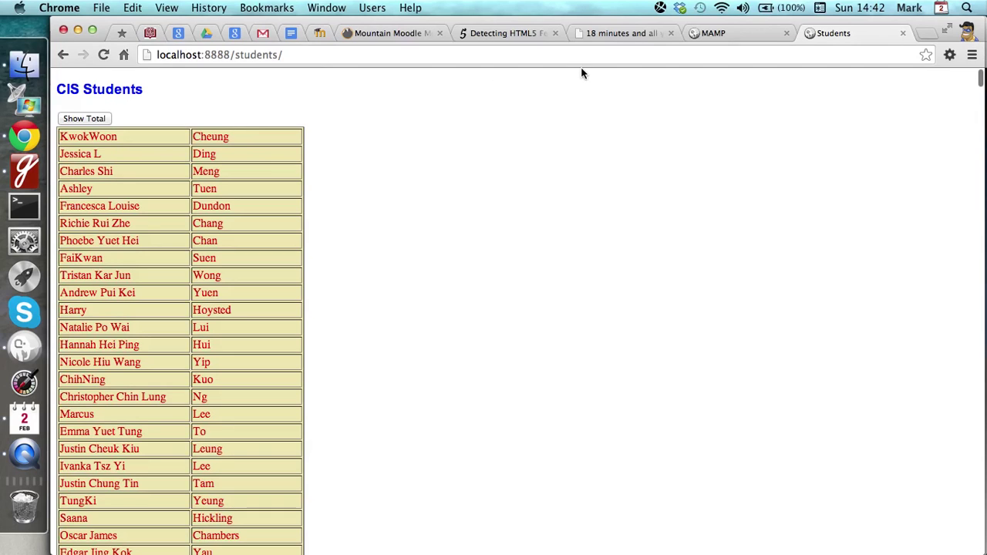
- Navigate from the phpMyAdmin home page back to the students database's Import page
{"action": "left_click", "coordinate": [706, 35]}
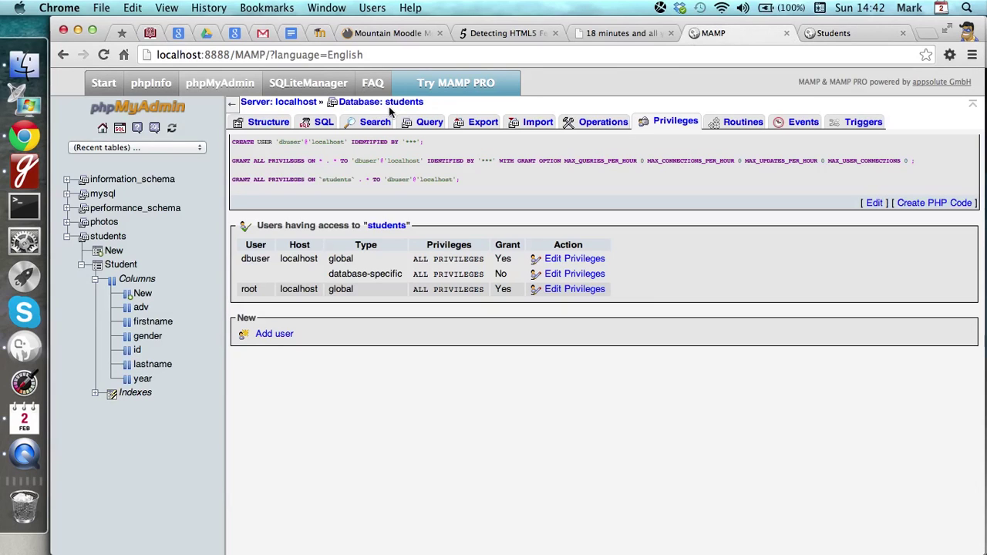
{"action": "left_click", "coordinate": [104, 129]}
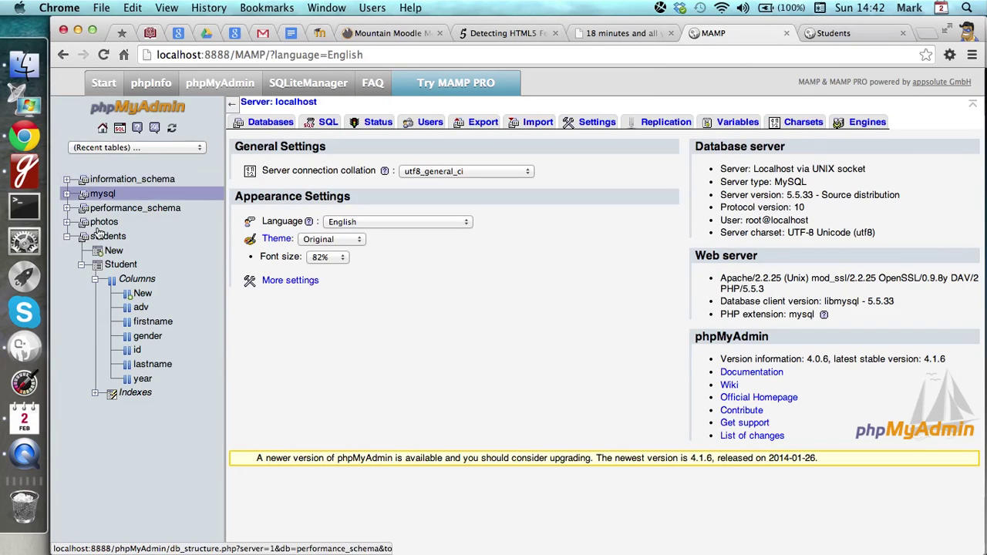
{"action": "left_click", "coordinate": [68, 237]}
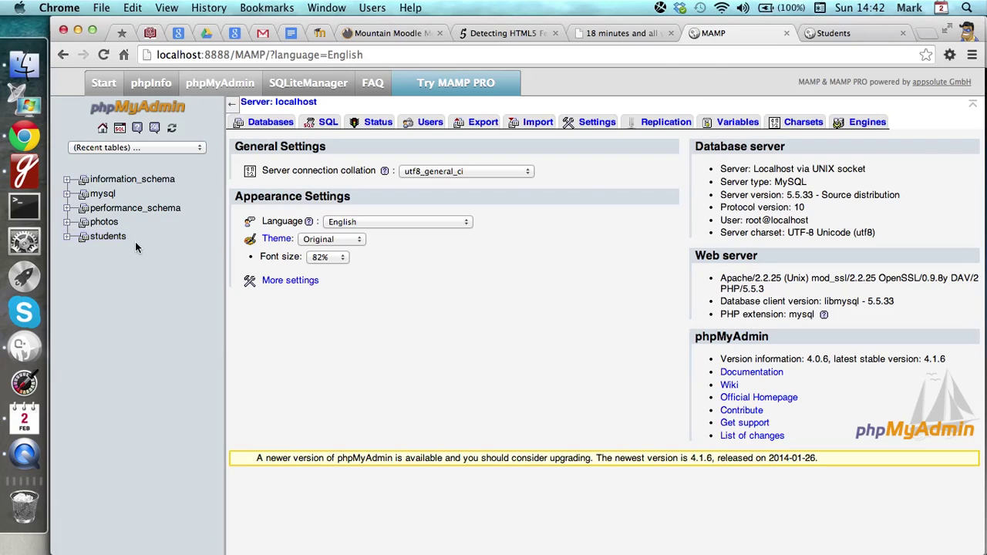
{"action": "left_click", "coordinate": [267, 127]}
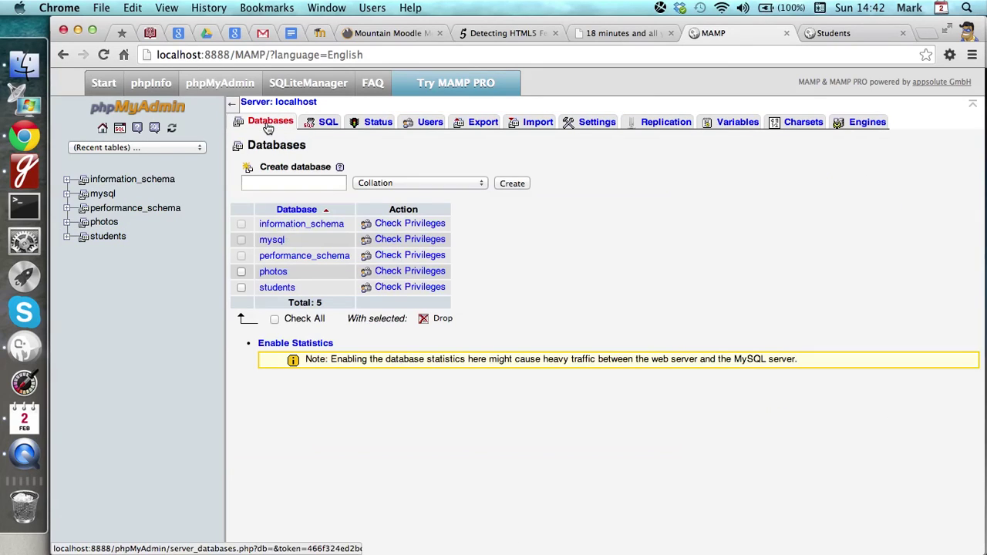
{"action": "left_click", "coordinate": [266, 183]}
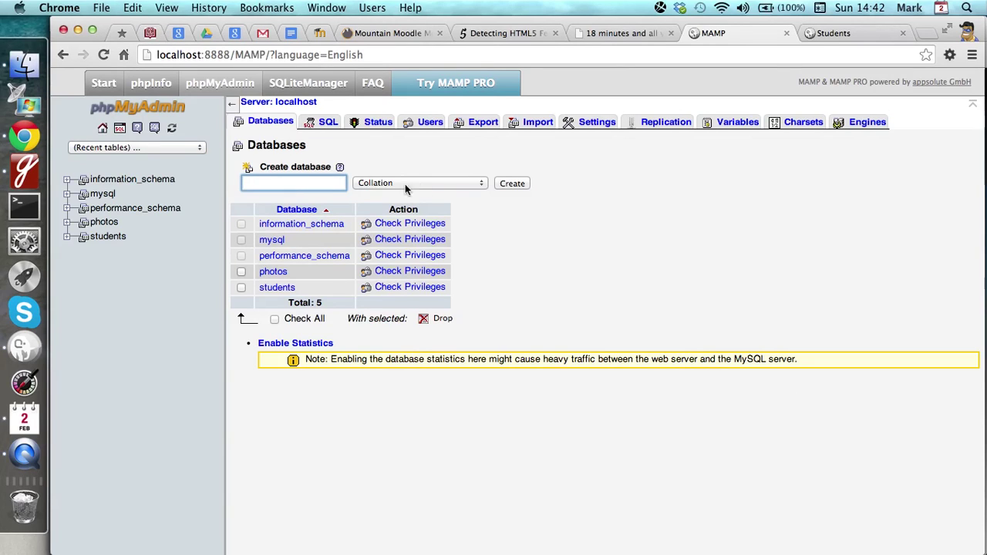
{"action": "left_click", "coordinate": [275, 291]}
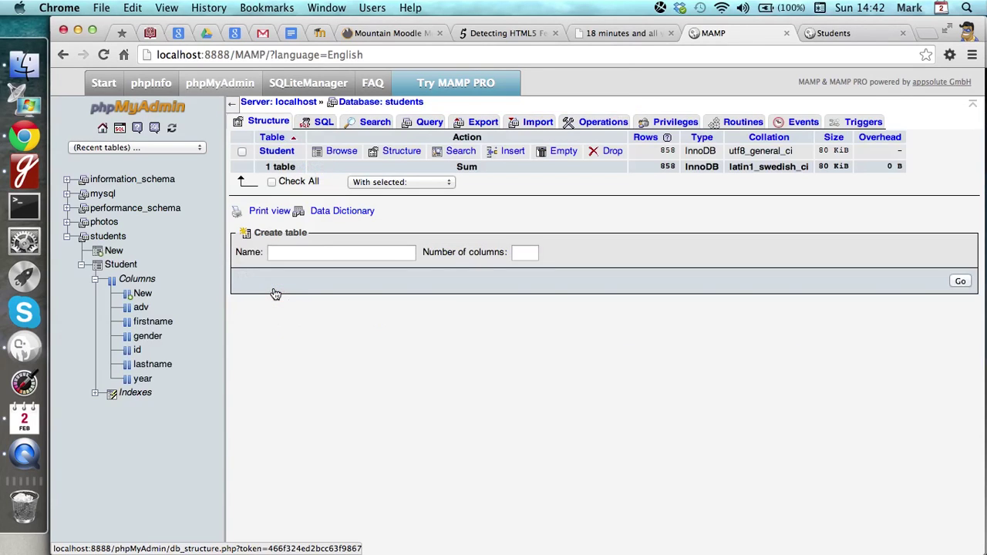
{"action": "left_click", "coordinate": [534, 125]}
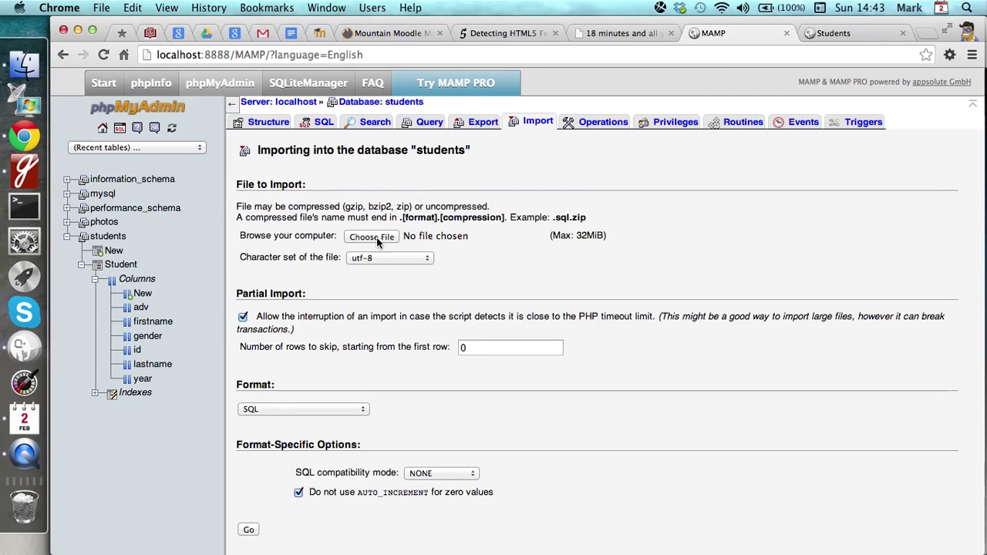
- Open a blank Add user form from the students Privileges page, keeping host as Any host
{"action": "left_click", "coordinate": [670, 123]}
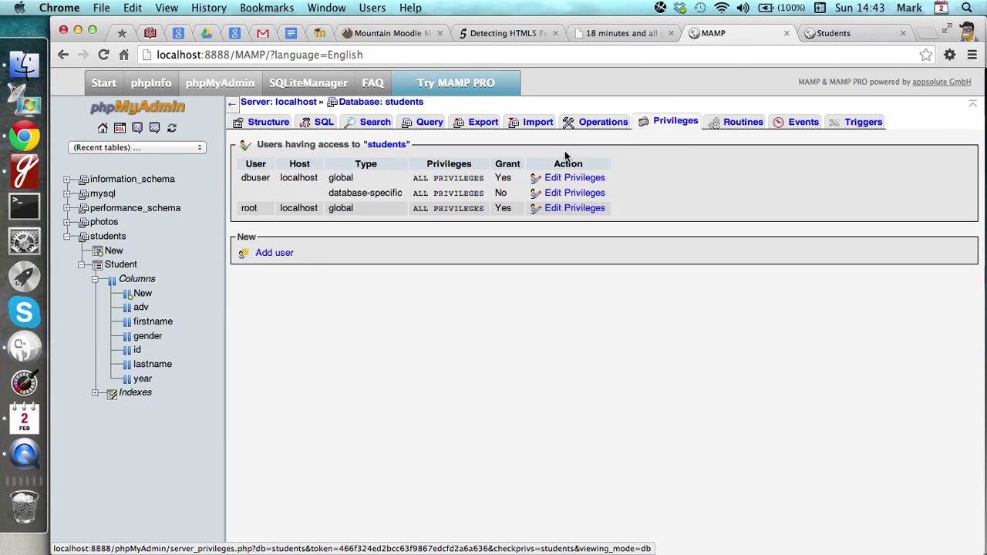
{"action": "left_click", "coordinate": [269, 254]}
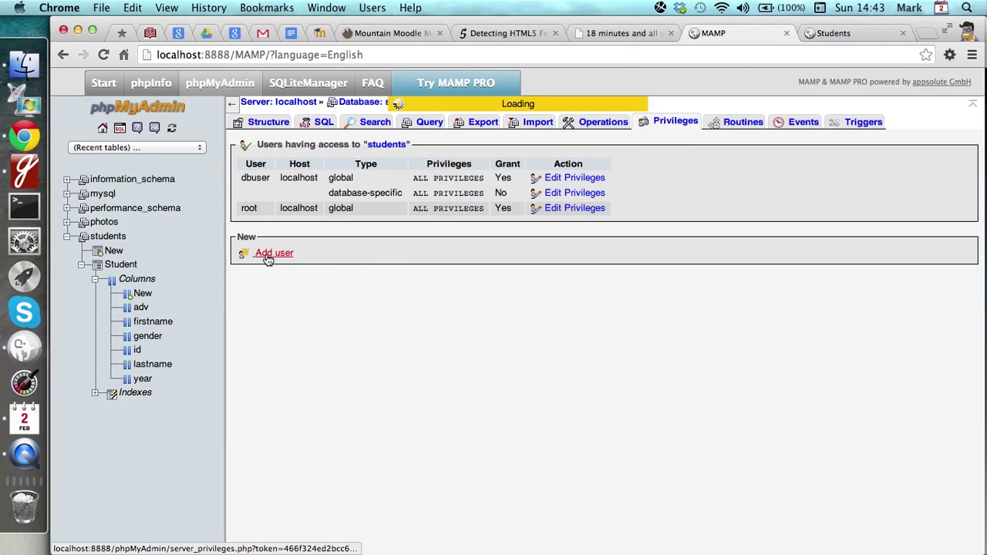
{"action": "left_click", "coordinate": [470, 191]}
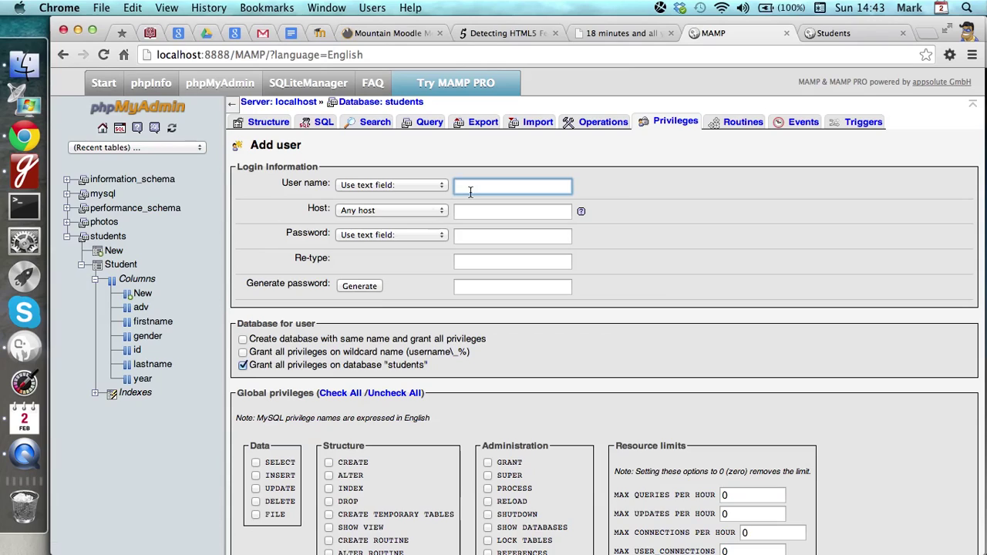
{"action": "left_click", "coordinate": [413, 215]}
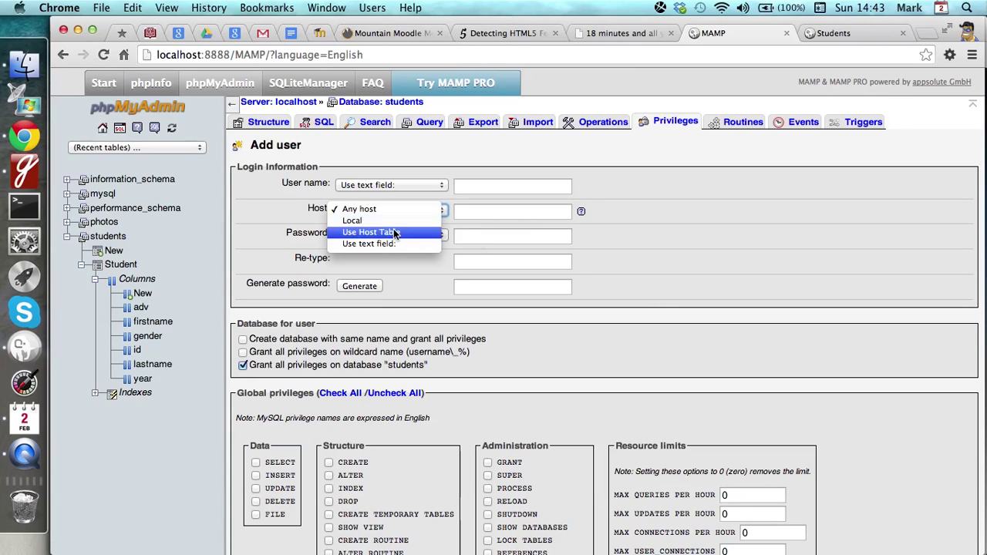
{"action": "left_click", "coordinate": [393, 212]}
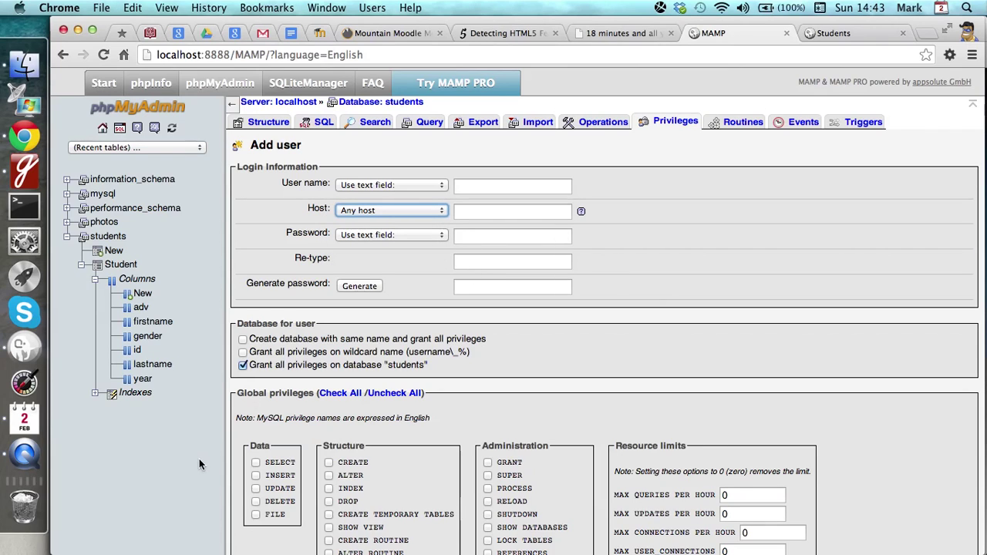
{"action": "scroll", "coordinate": [358, 382], "scroll_direction": "down", "scroll_amount": 3}
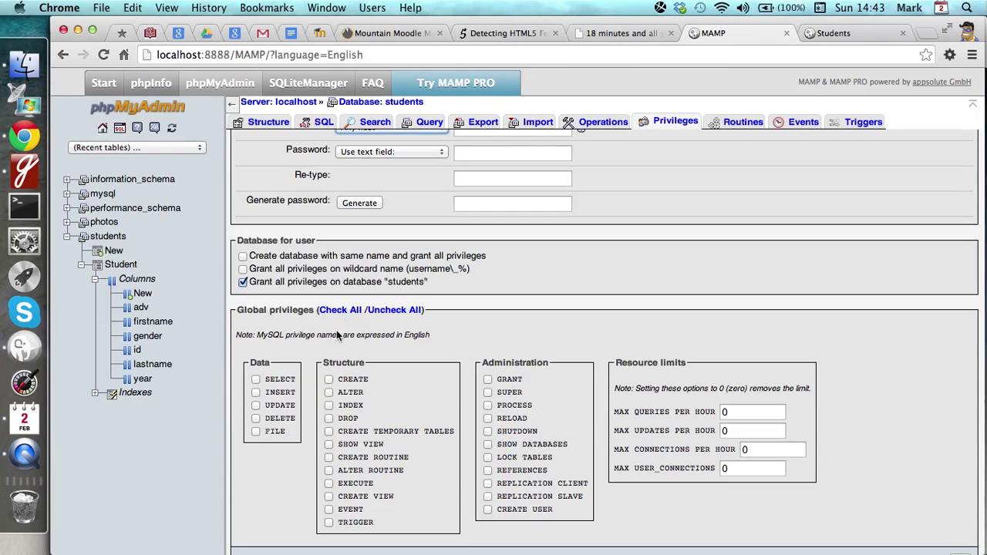
{"action": "scroll", "coordinate": [175, 544], "scroll_direction": "down", "scroll_amount": 1}
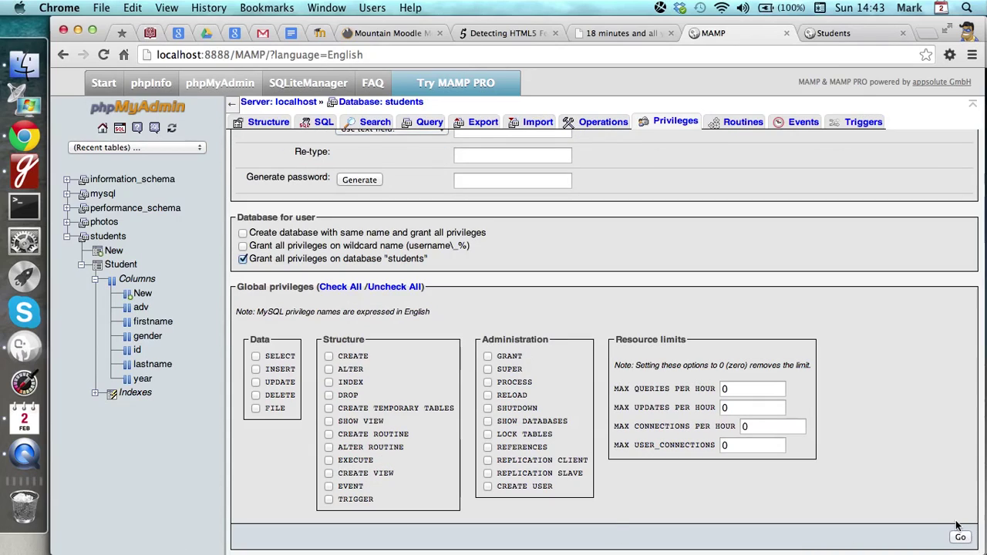